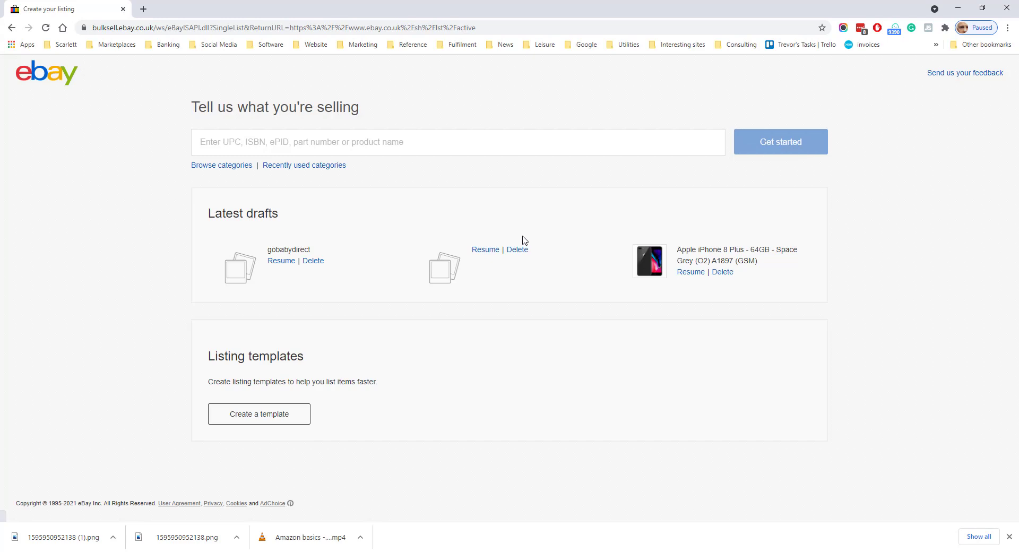
Start a new listing for "iphone" in the category Mobile Phones & Communication > Mobile & Smart Phones
left_click(478, 143)
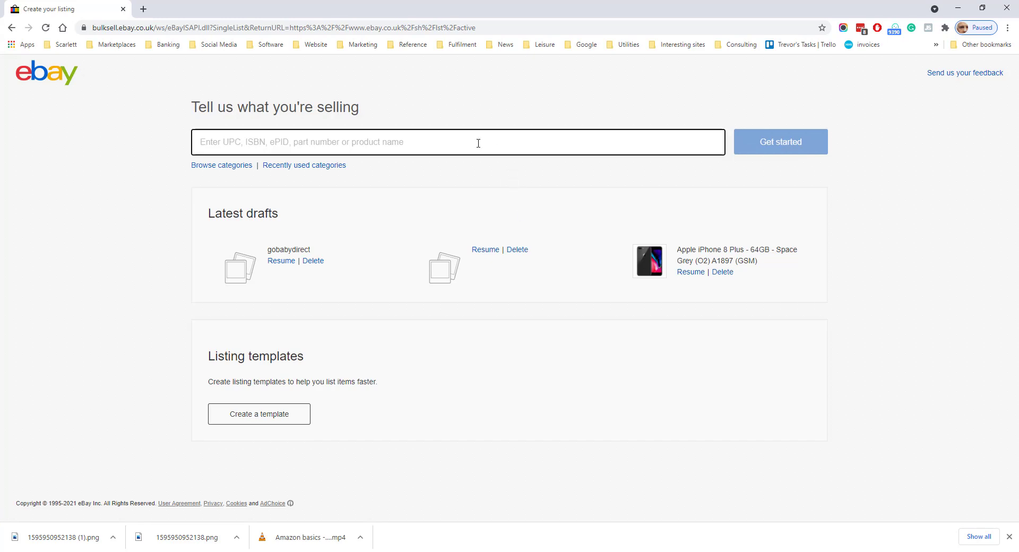
type("iphone")
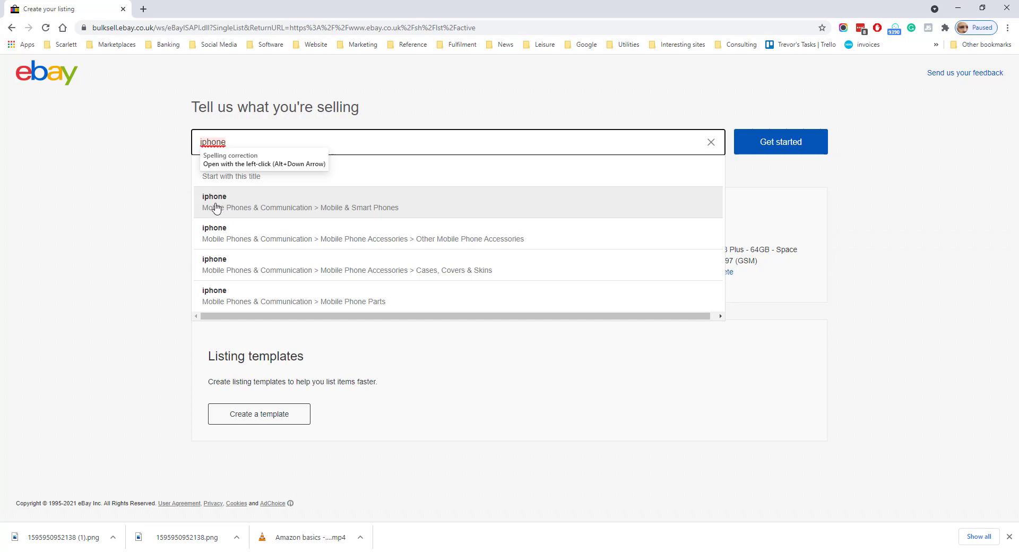
left_click(259, 212)
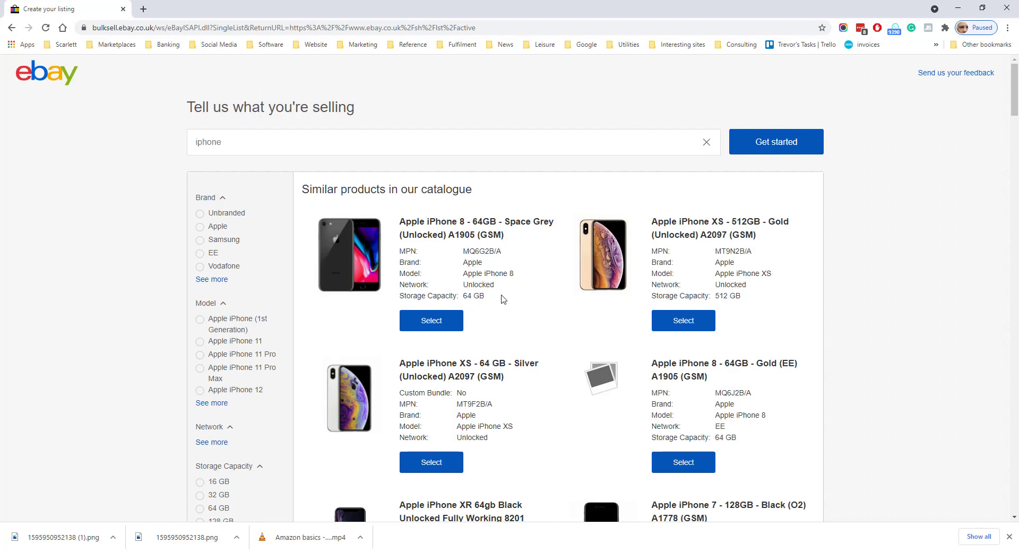
Continue to the listing form without selecting any of the catalogue products
scroll(503, 299, "down", 8)
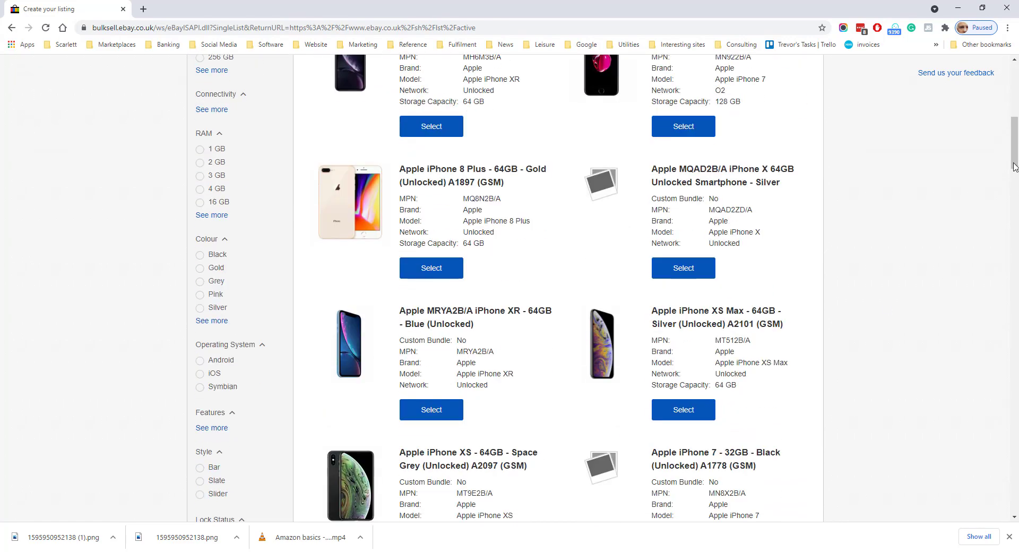
left_click(1011, 278)
scroll(479, 442, "down", 15)
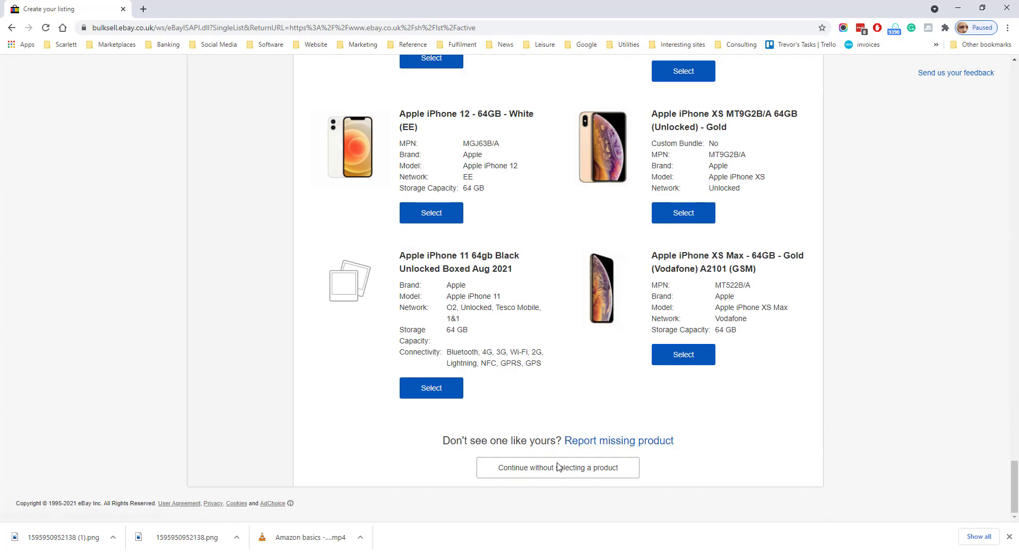
left_click(583, 471)
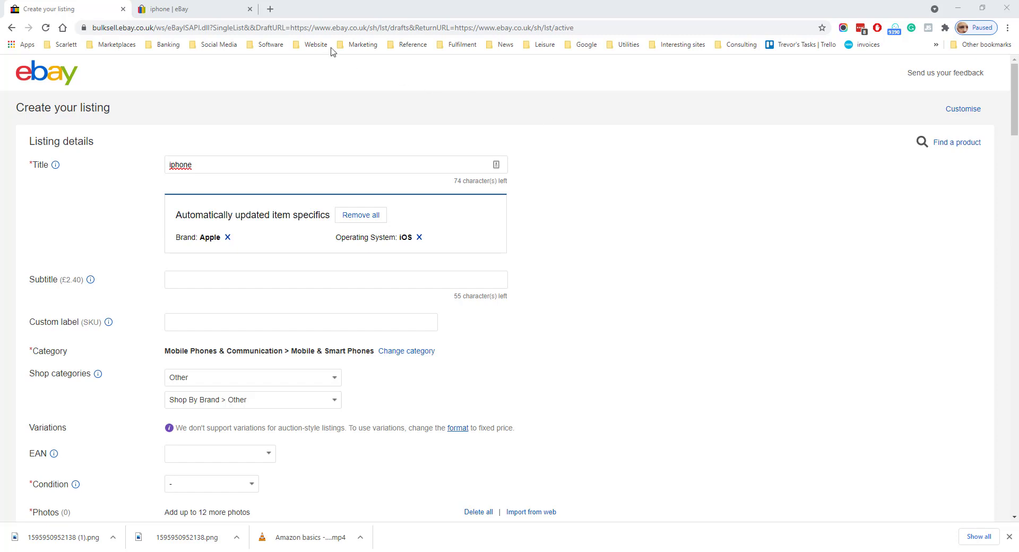
Open the Apple iPhone 7 result from the iphone search page and examine its title and subtitle as an example
left_click(187, 16)
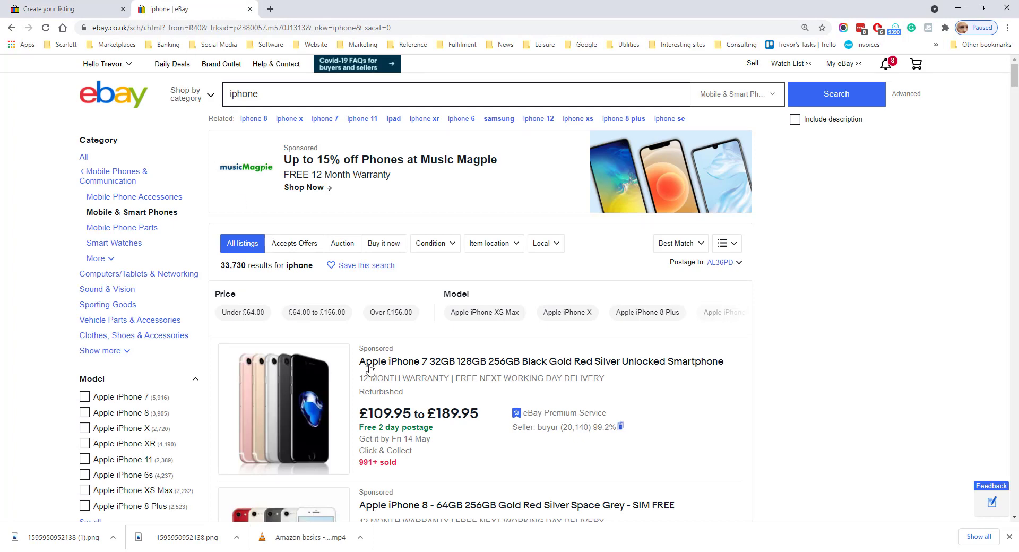
left_click_drag(358, 363, 504, 366)
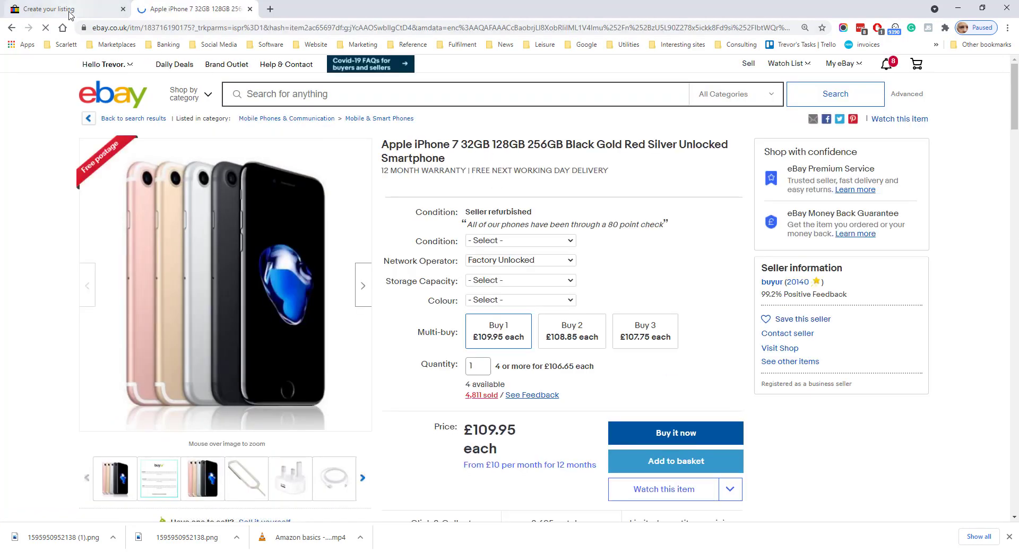
left_click(69, 11)
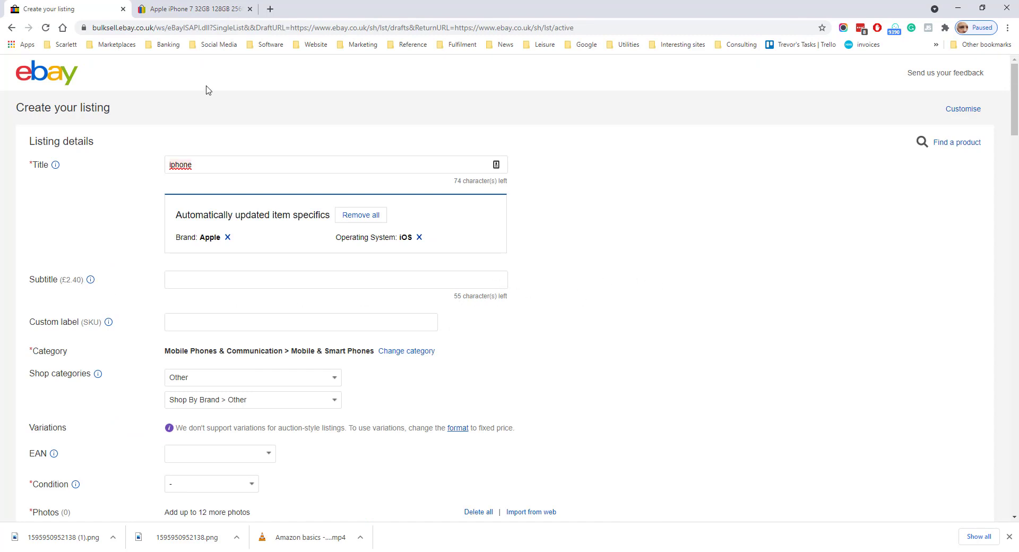
left_click(207, 11)
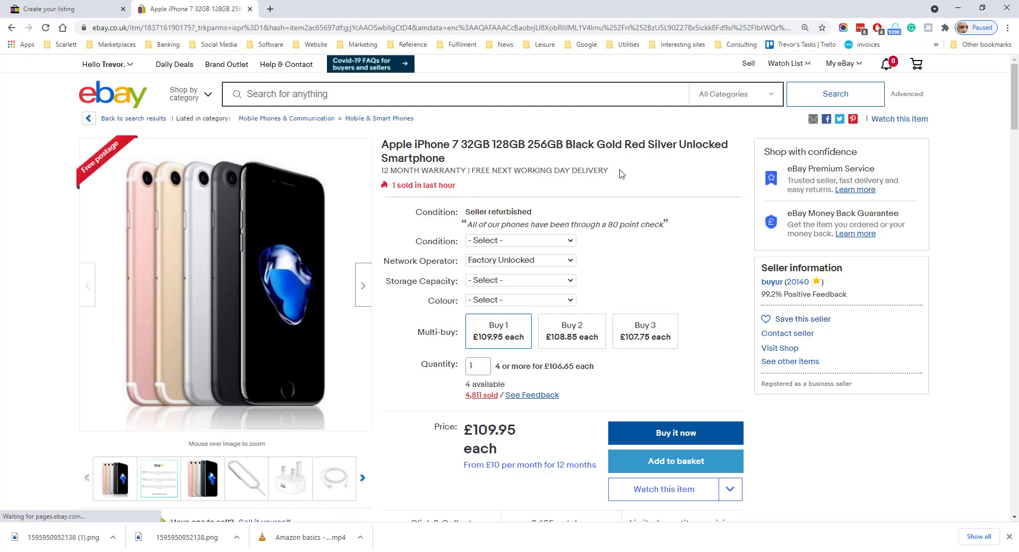
left_click_drag(615, 173, 398, 173)
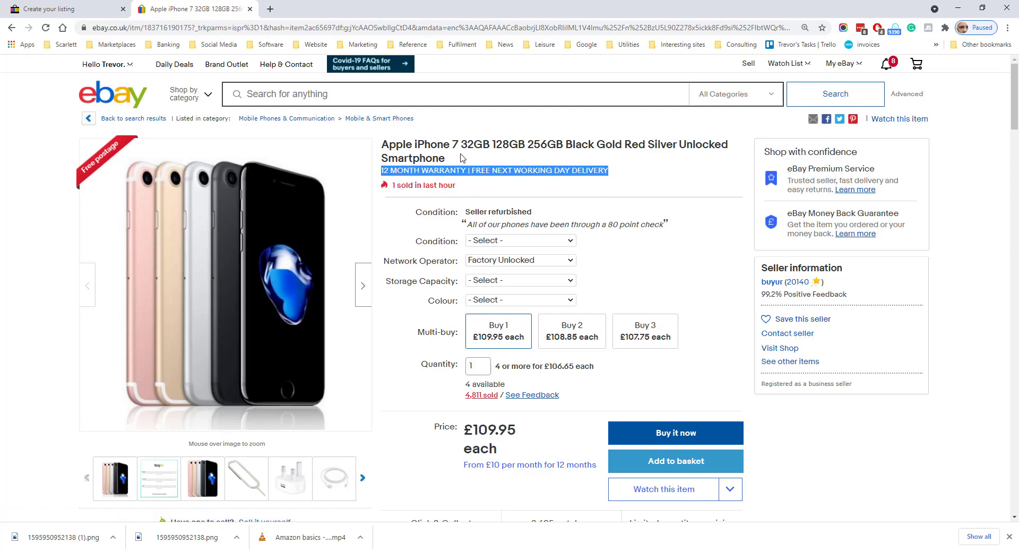
Return to the listing form and examine the custom label, suggested categories, shop categories and variations settings
left_click(90, 12)
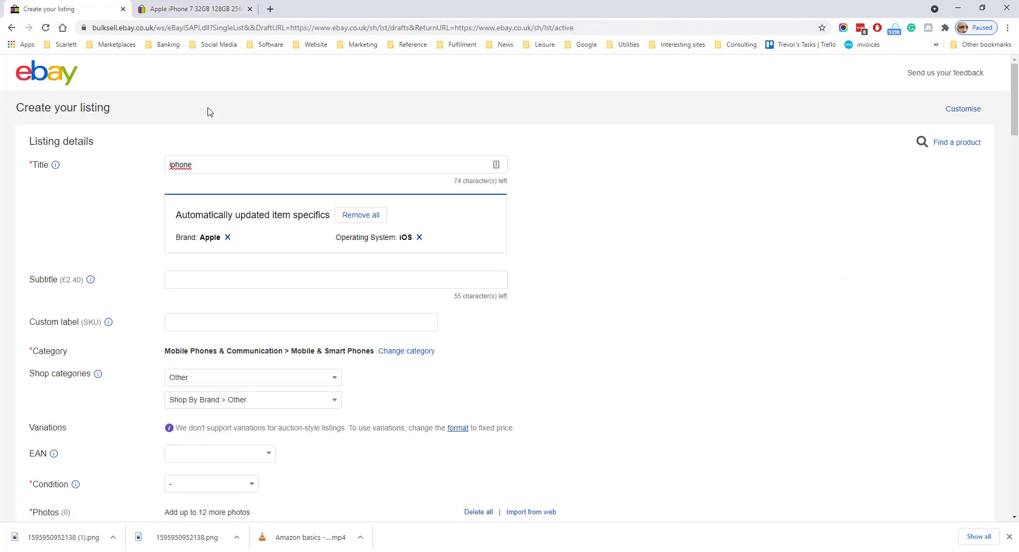
scroll(223, 138, "down", 3)
left_click(239, 164)
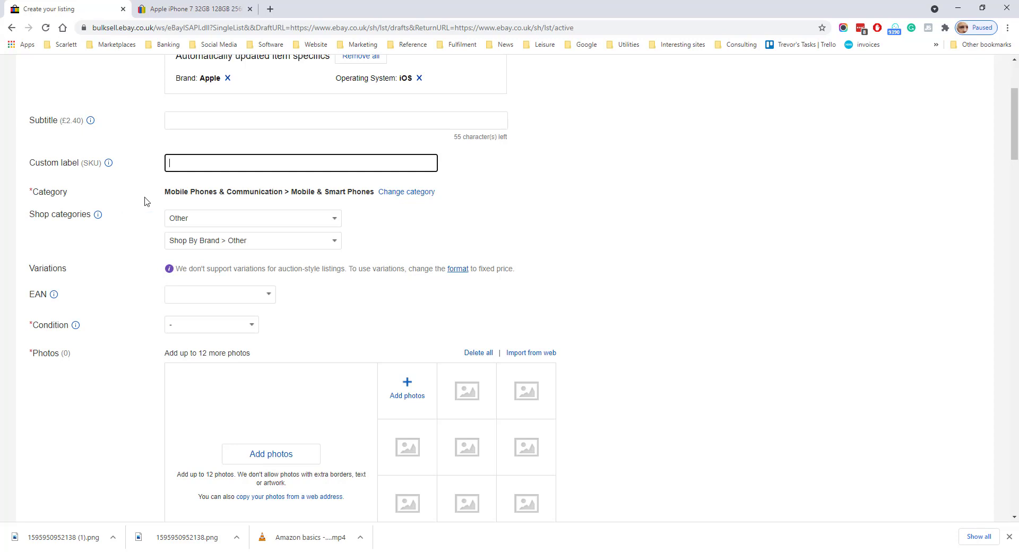
left_click(392, 195)
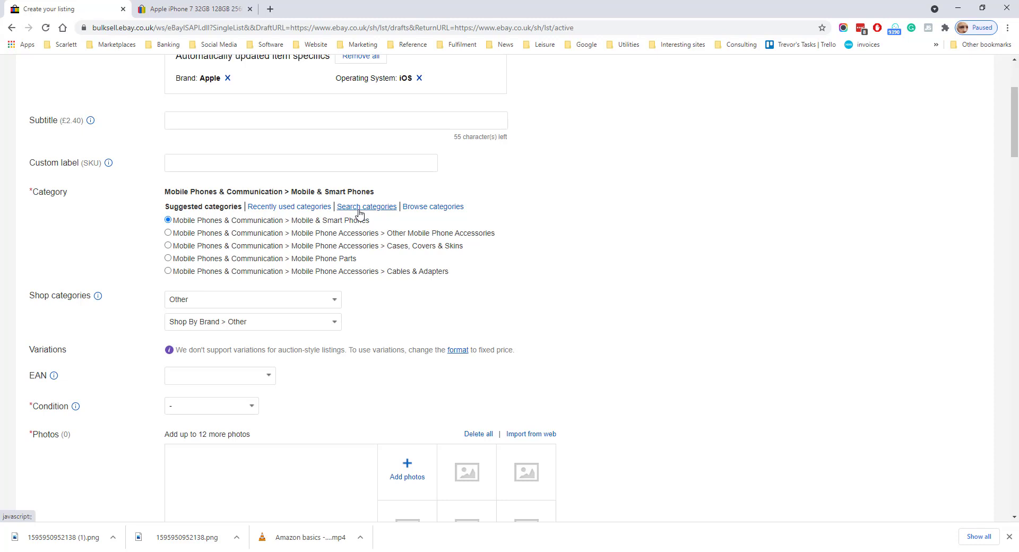
scroll(386, 246, "down", 3)
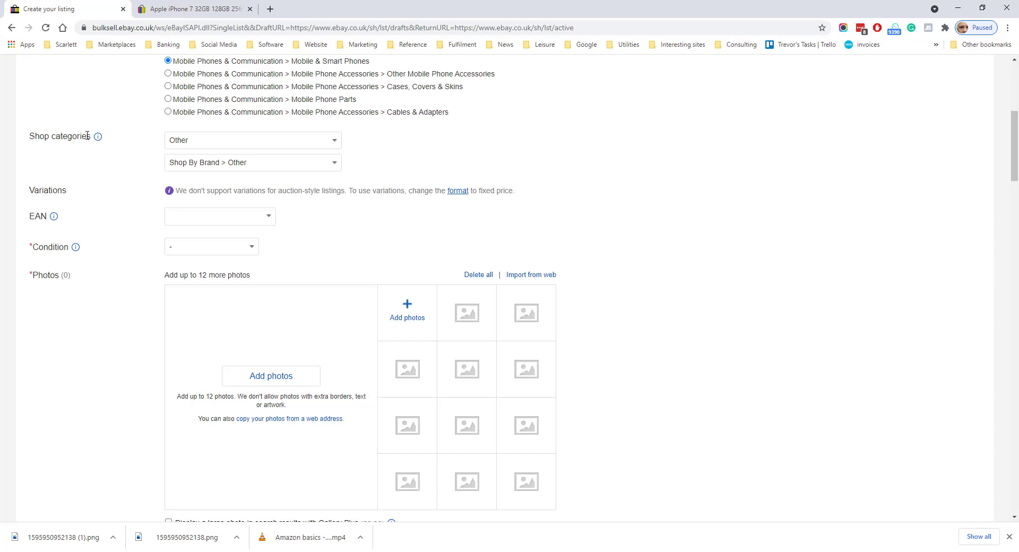
scroll(348, 86, "down", 2)
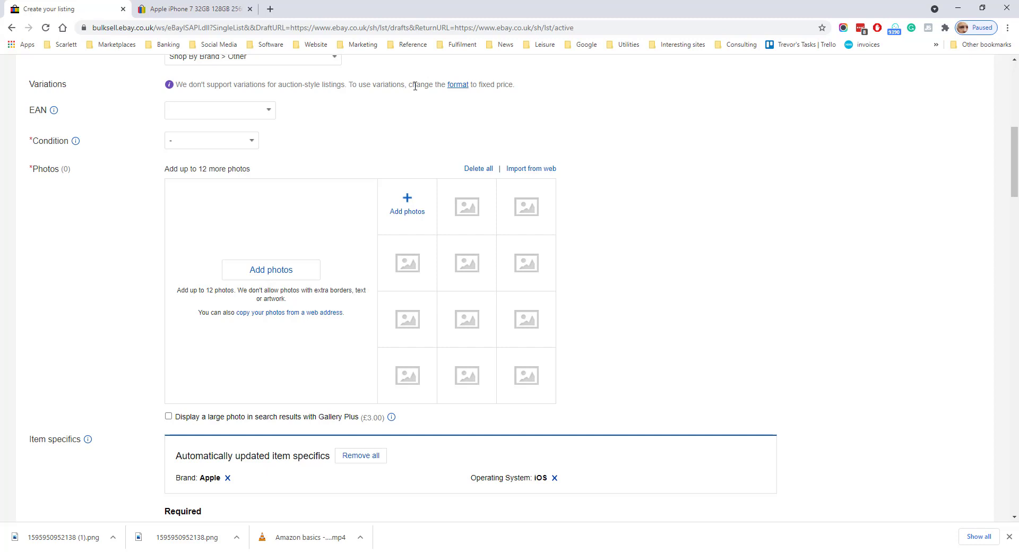
Examine the condition, storage capacity and colour variation choices on the example iPhone 7 listing
key("ctrl+Tab")
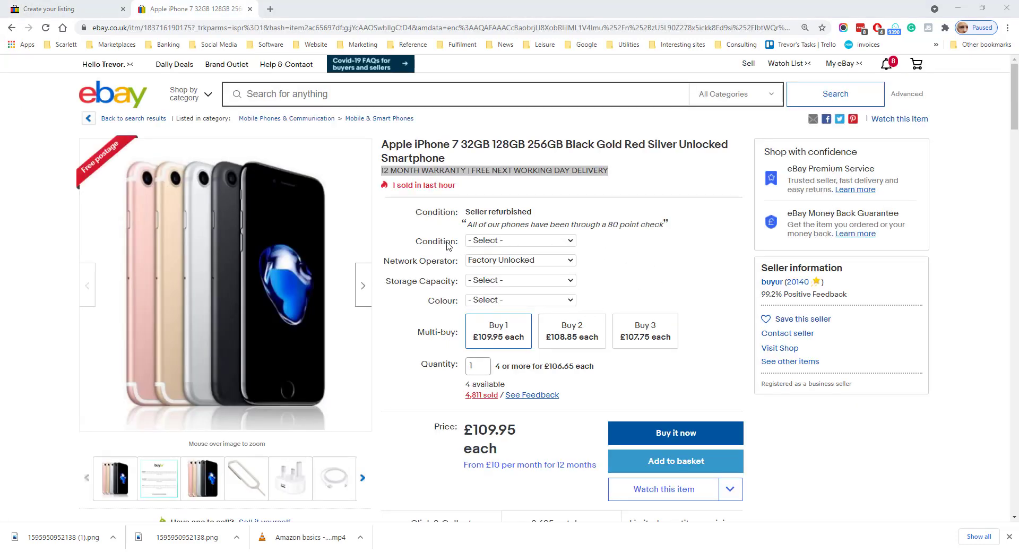
left_click(508, 240)
left_click(667, 265)
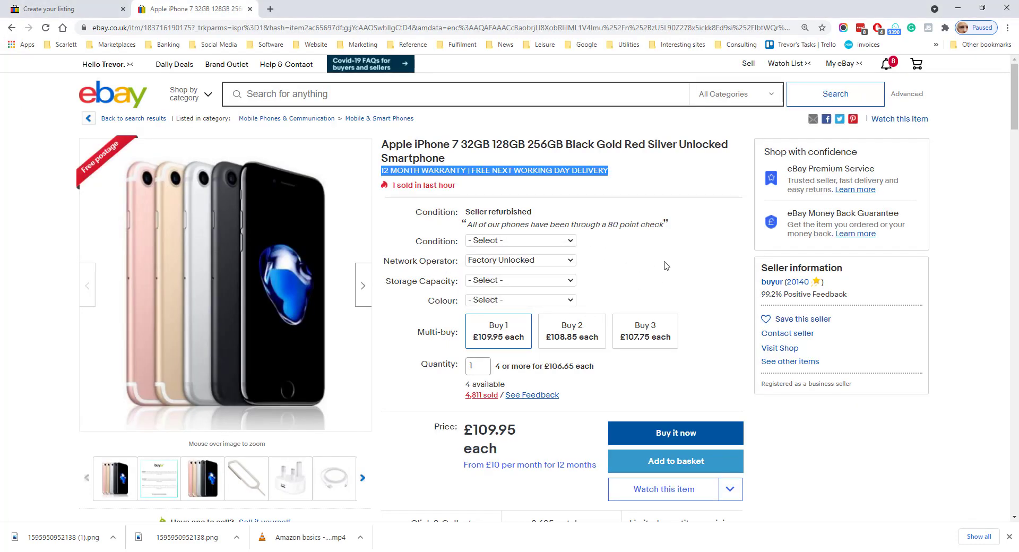
left_click(518, 280)
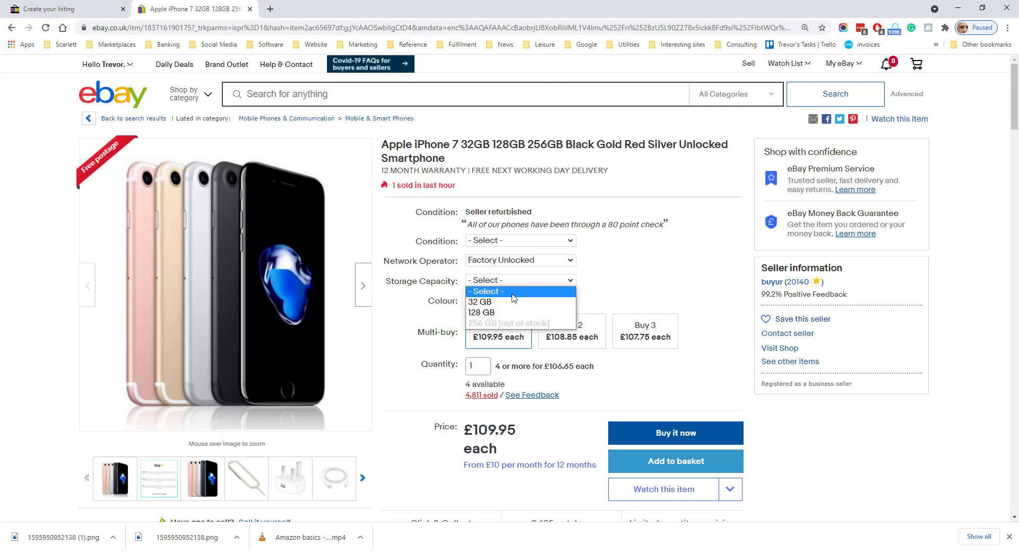
left_click(622, 280)
left_click(537, 303)
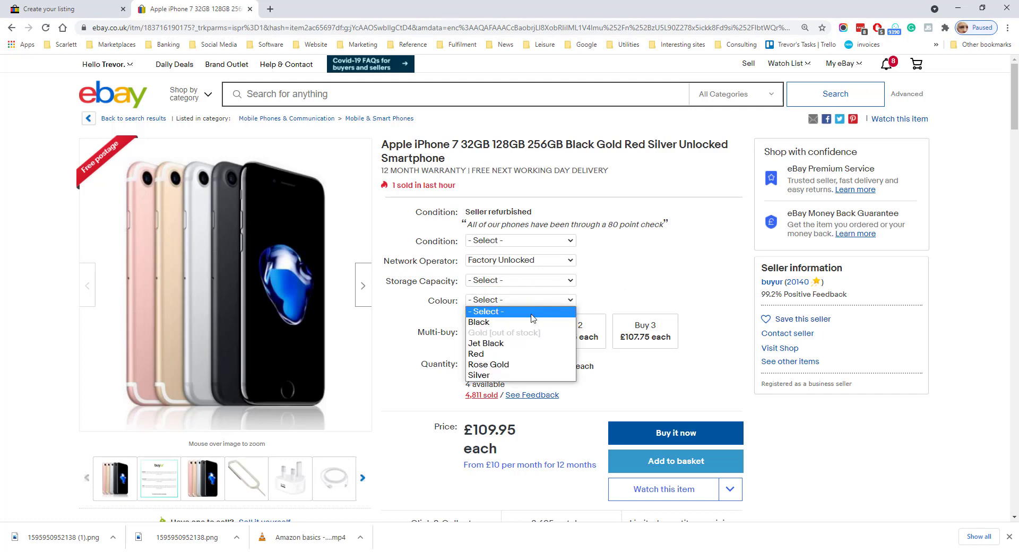
Return to the listing form and view the choices for EAN and Condition
left_click(48, 9)
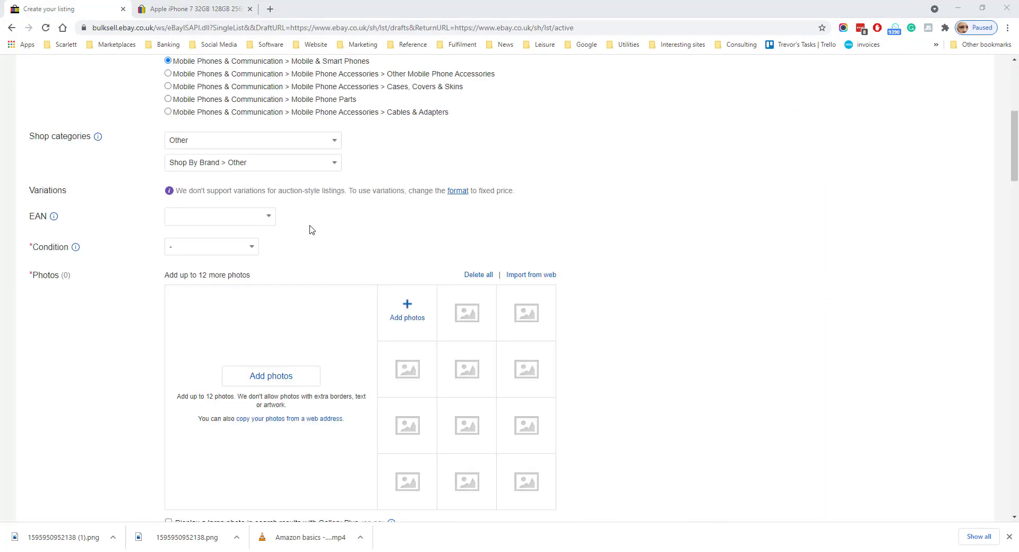
left_click(271, 219)
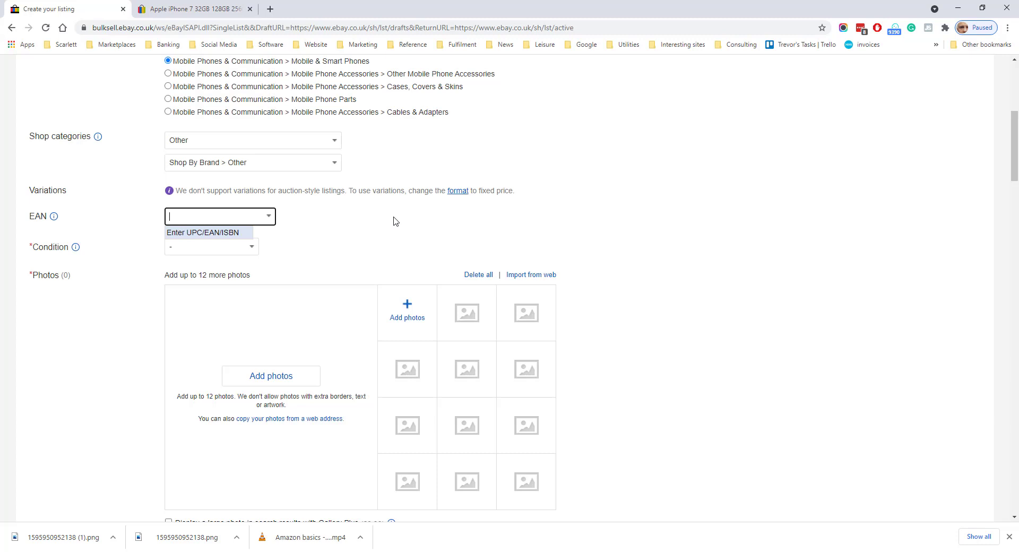
key("Tab")
key("alt+Down")
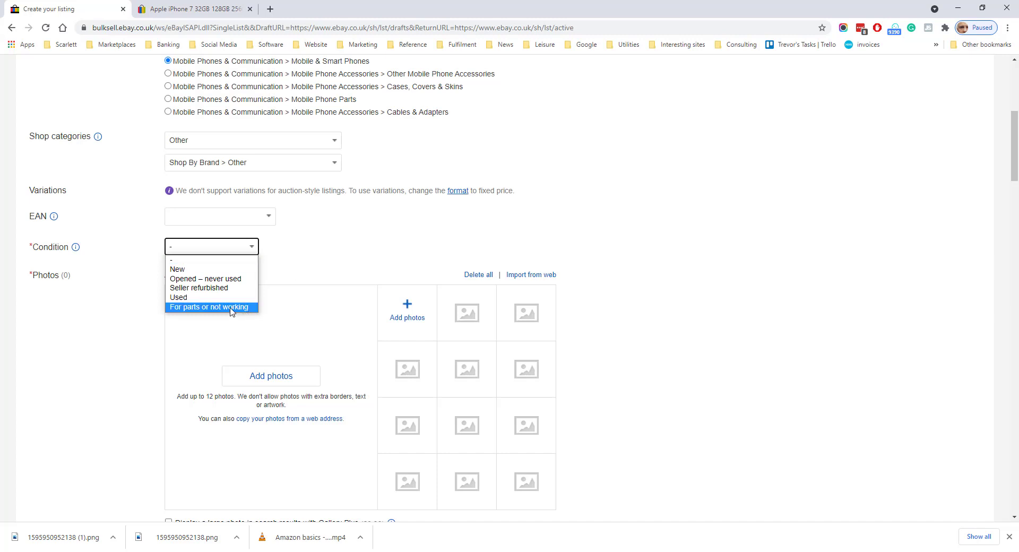
Examine the photo area, the Gallery Plus option and the required item specifics of the listing
scroll(599, 180, "down", 3)
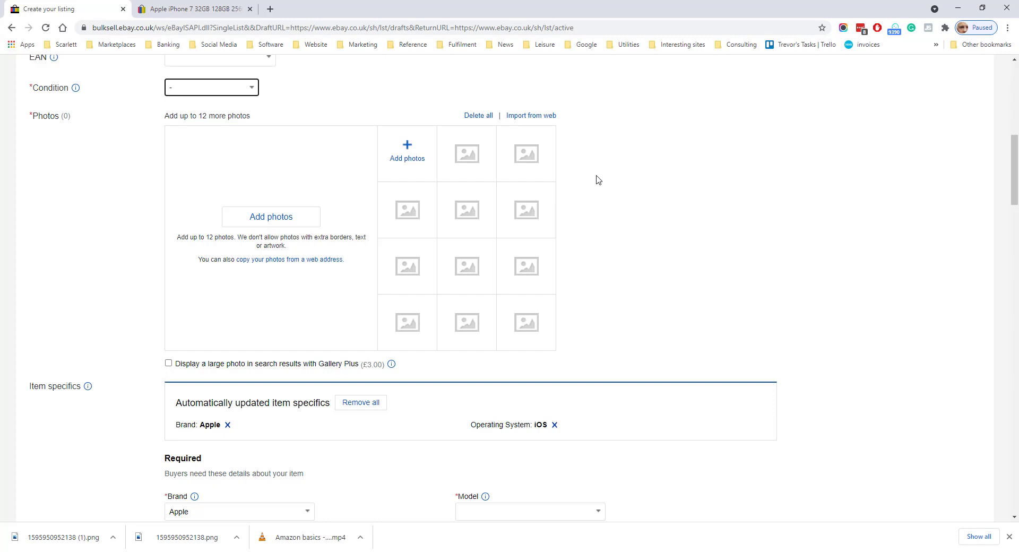
scroll(599, 180, "down", 2)
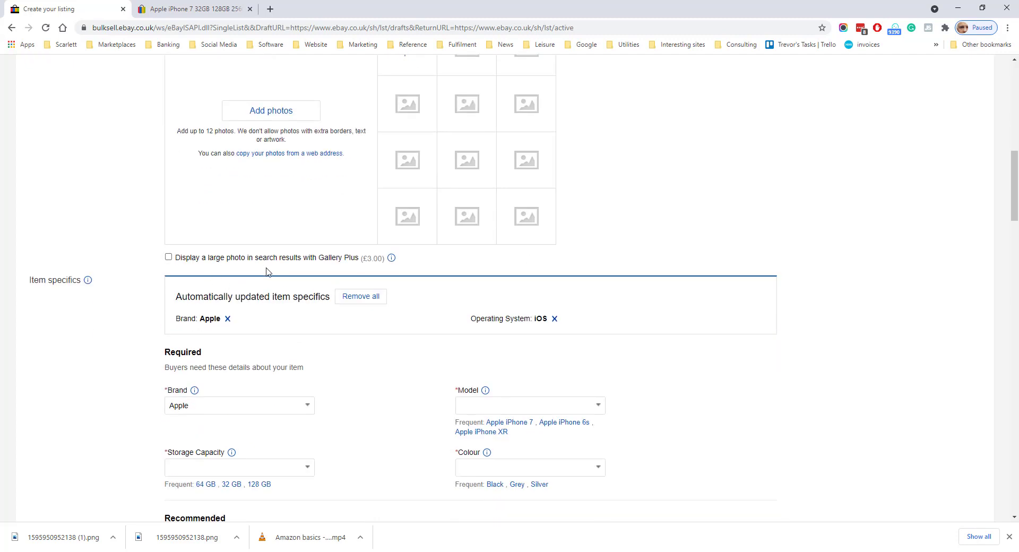
left_click_drag(385, 260, 375, 260)
left_click(392, 264)
scroll(489, 297, "down", 3)
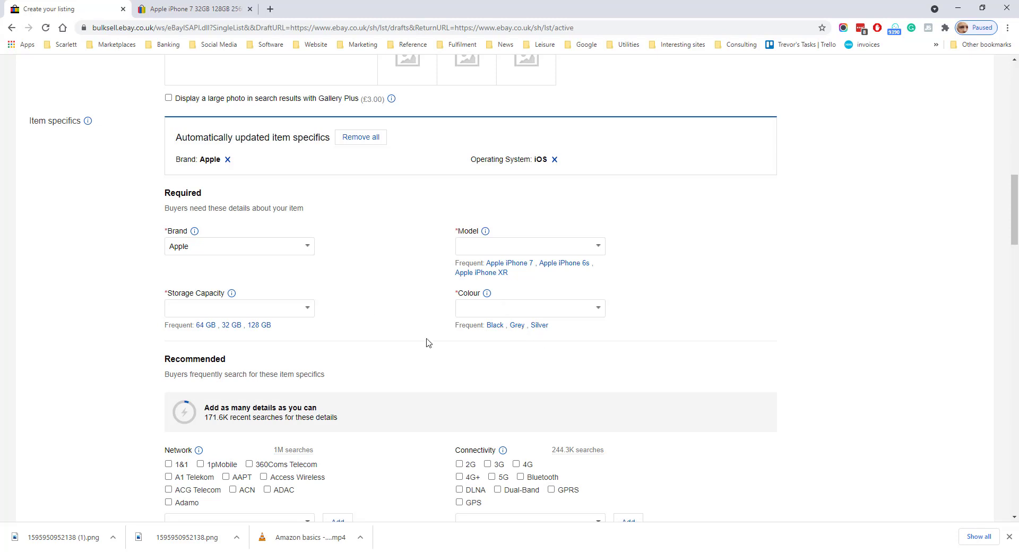
Go back to the iphone search results and examine the filters such as Model and Network
key("ctrl+Tab")
key("alt+Left")
scroll(43, 200, "down", 4)
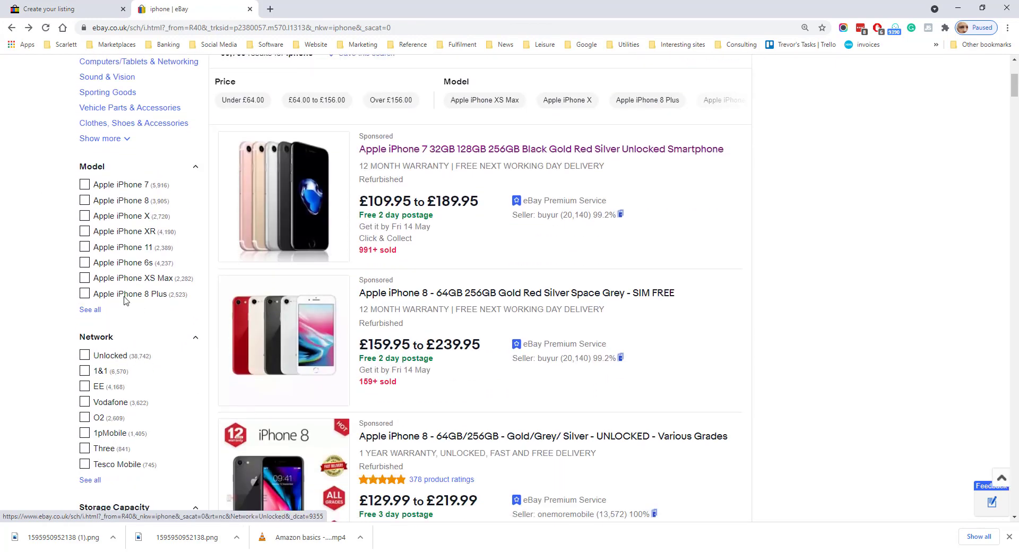
scroll(136, 314, "down", 4)
scroll(122, 271, "up", 7)
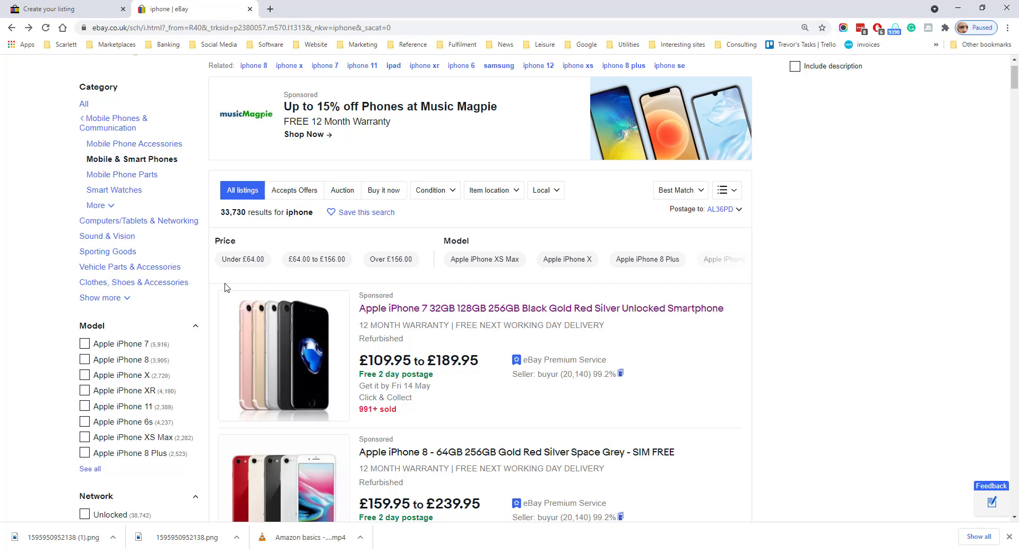
Return to the listing form and enter the placeholder text "dfajfa;lsjkf" as the item description
key("ctrl+Tab")
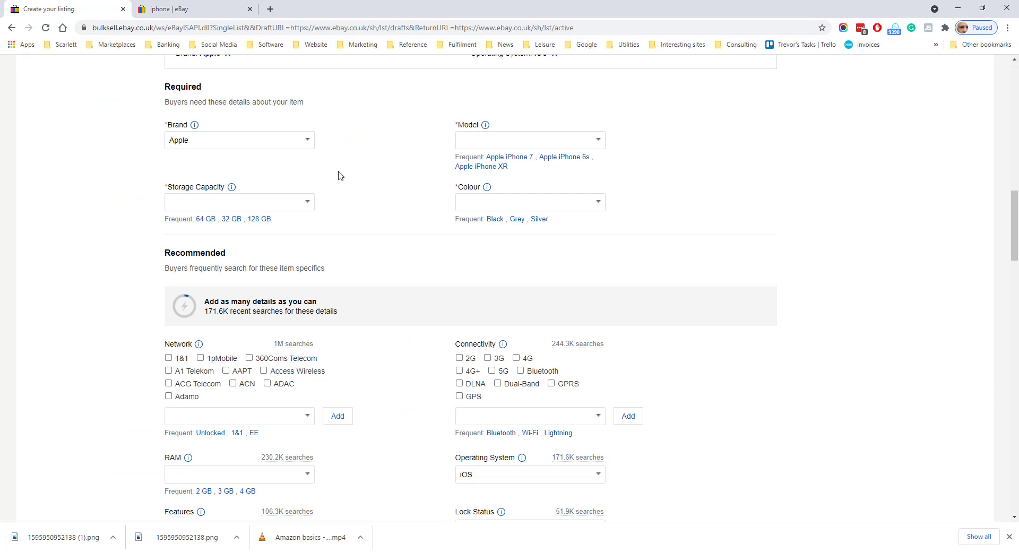
scroll(371, 302, "down", 7)
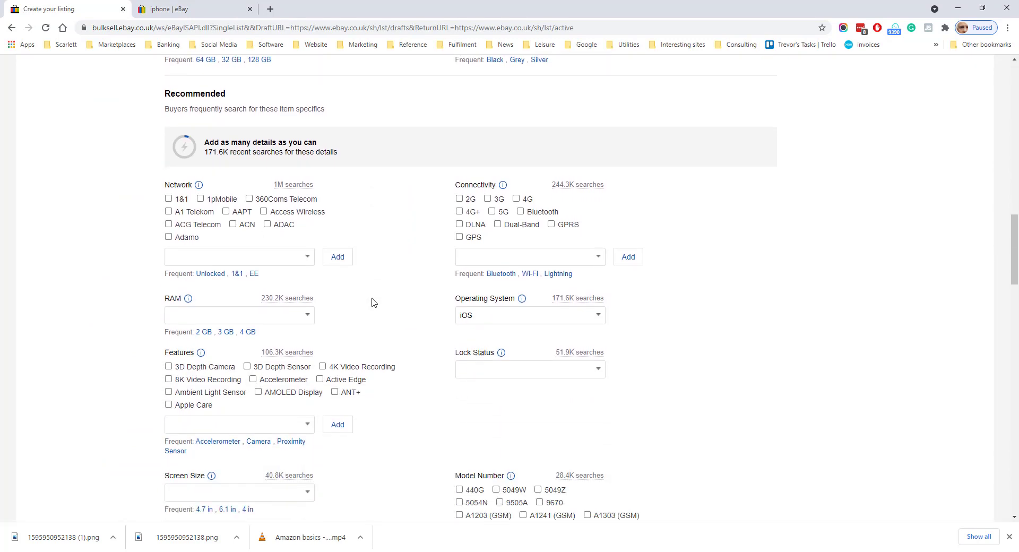
scroll(371, 302, "down", 10)
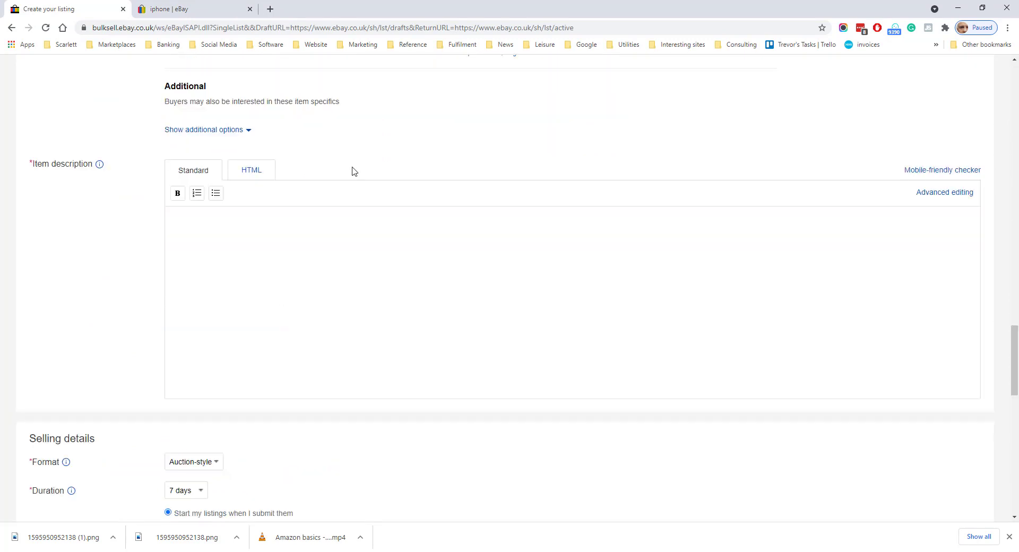
left_click(287, 226)
type("dfajfa;lsjkf")
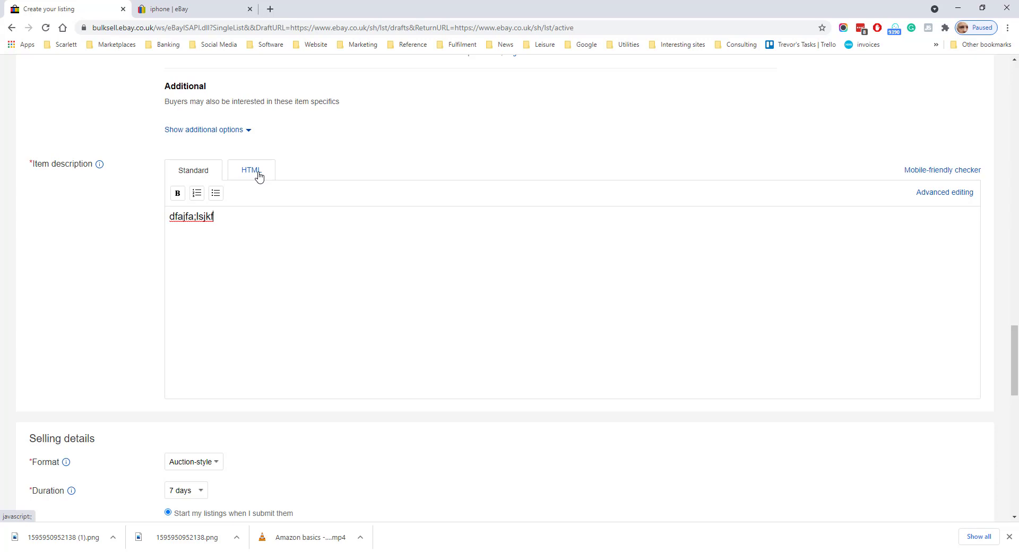
View the available selling formats in the listing's selling details, keeping Auction-style
scroll(175, 143, "down", 6)
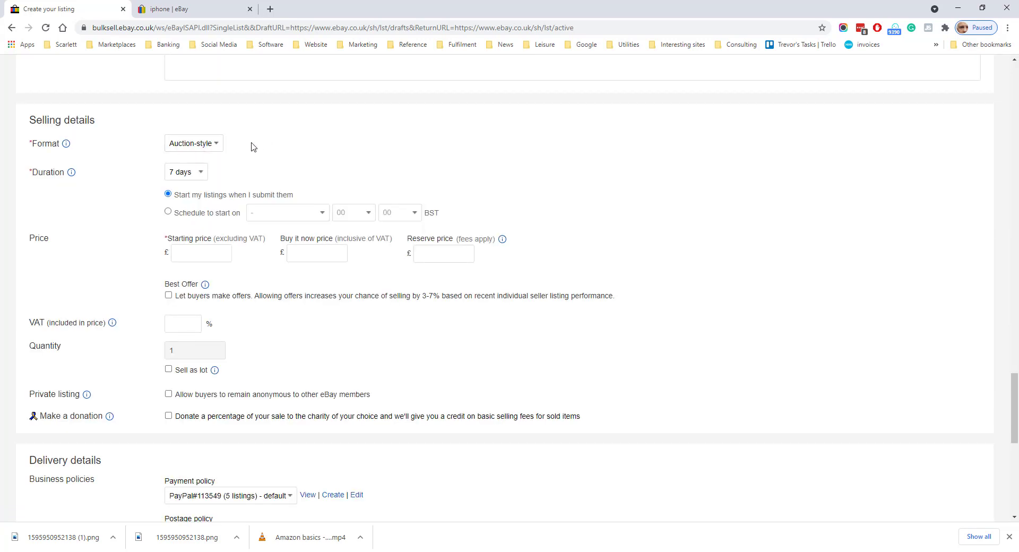
left_click(215, 143)
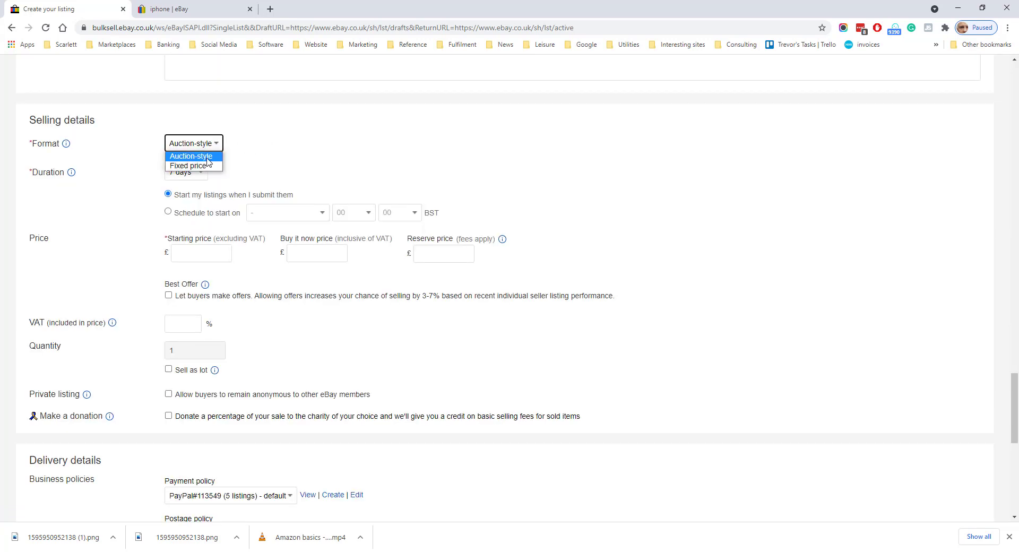
left_click(283, 159)
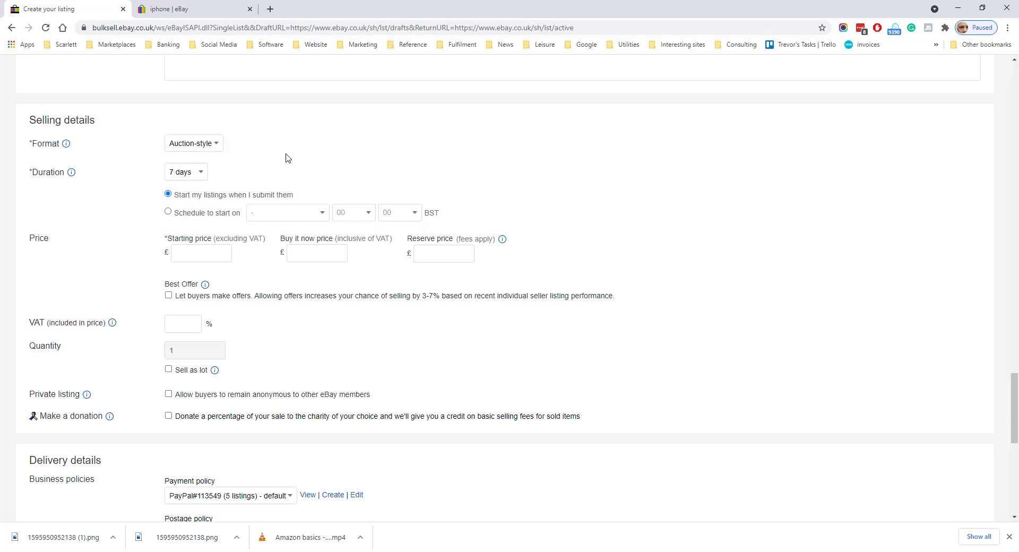
View the auction duration options, keeping 7 days, and change the listing's format to Fixed price
left_click(192, 177)
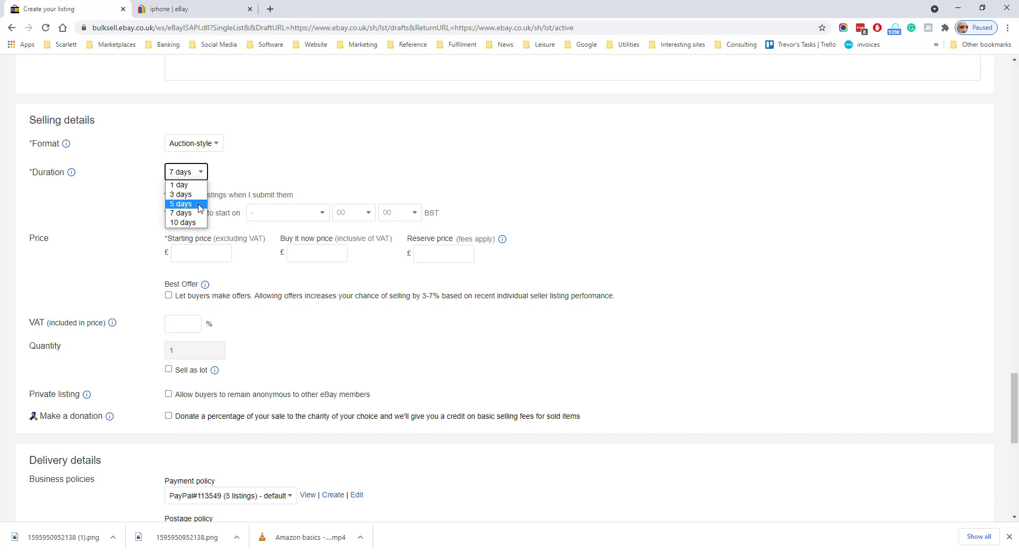
left_click(237, 169)
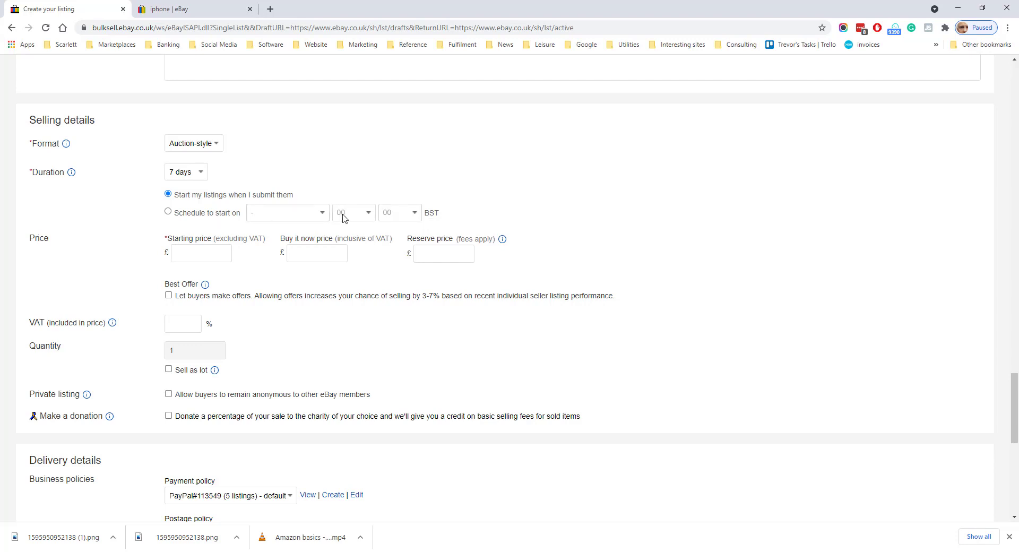
key("Down")
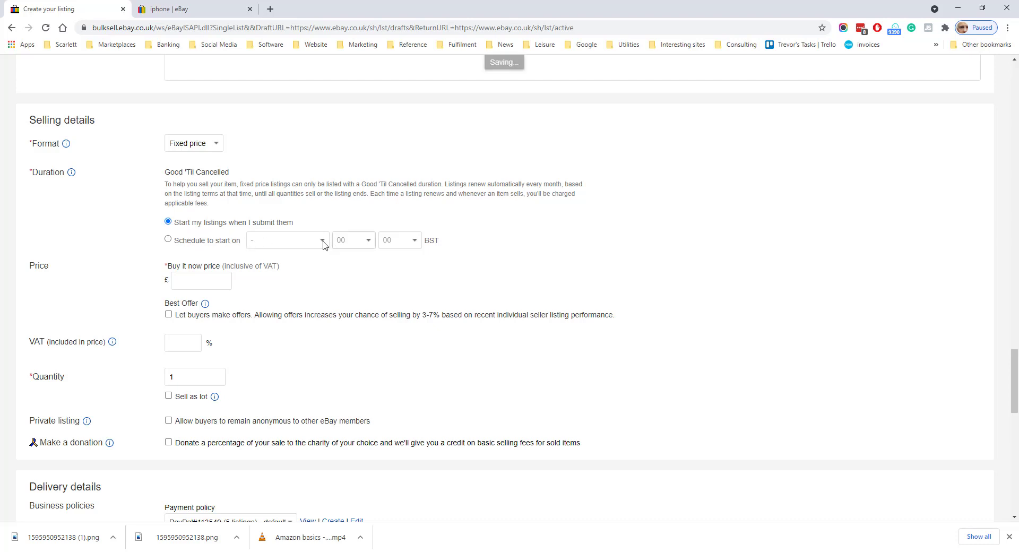
Review the fixed-price and delivery details and enable the Multi-buy discount for buyers purchasing more than one item
scroll(316, 296, "down", 2)
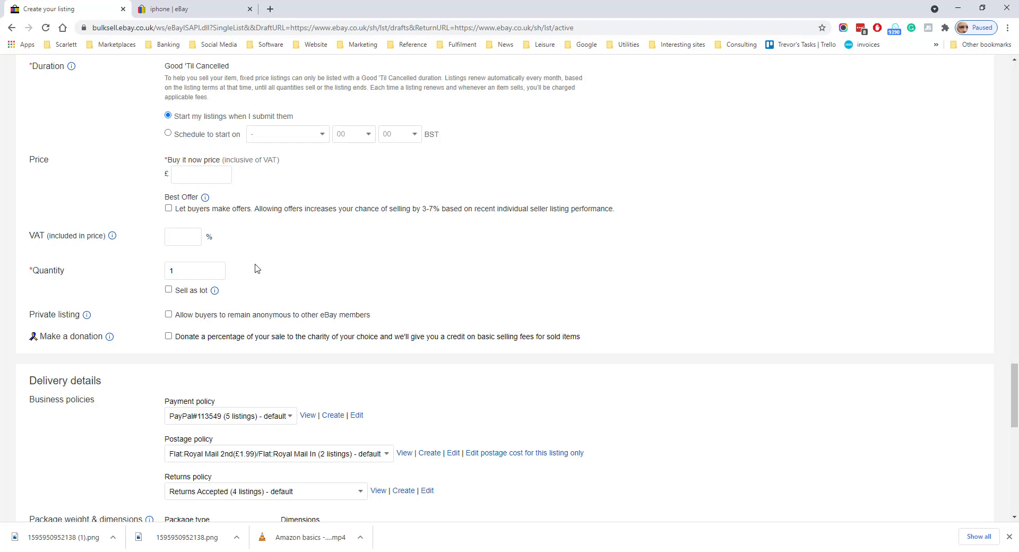
scroll(255, 265, "up", 1)
scroll(240, 153, "down", 6)
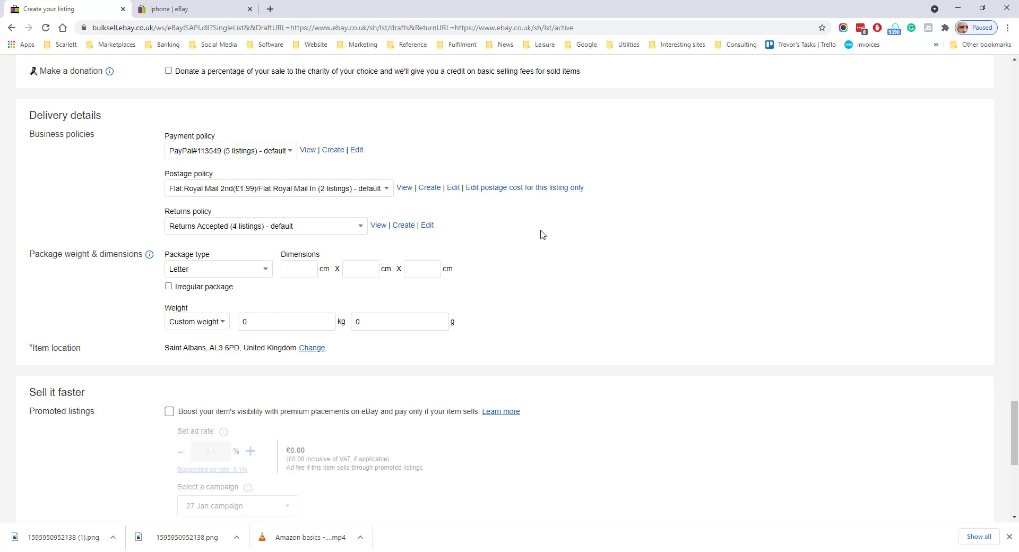
scroll(465, 161, "down", 5)
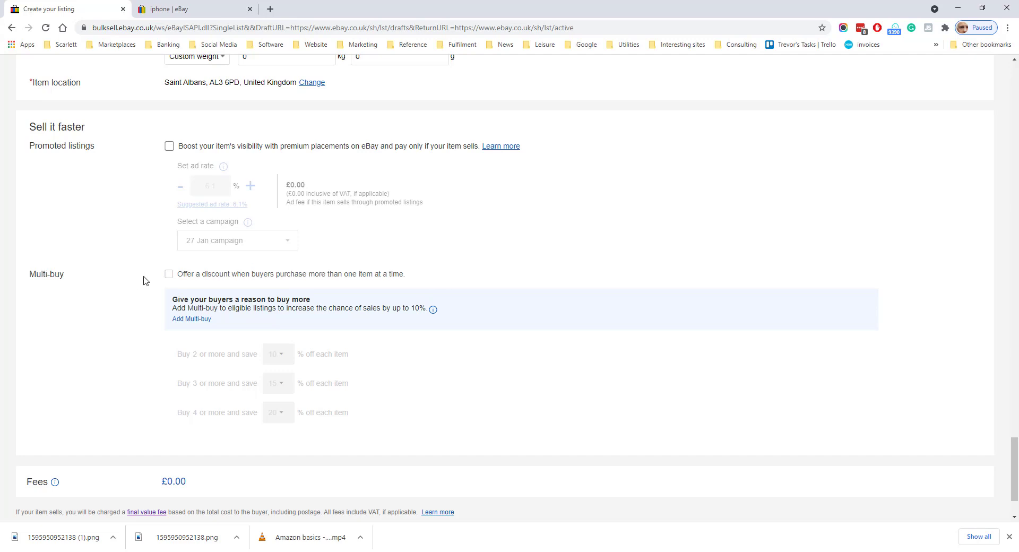
left_click(168, 274)
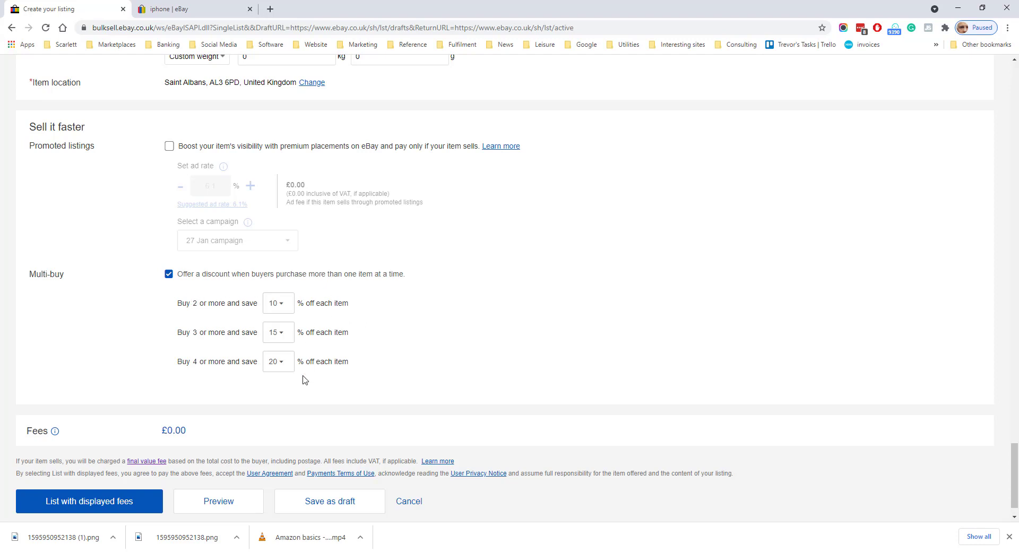
scroll(305, 380, "down", 1)
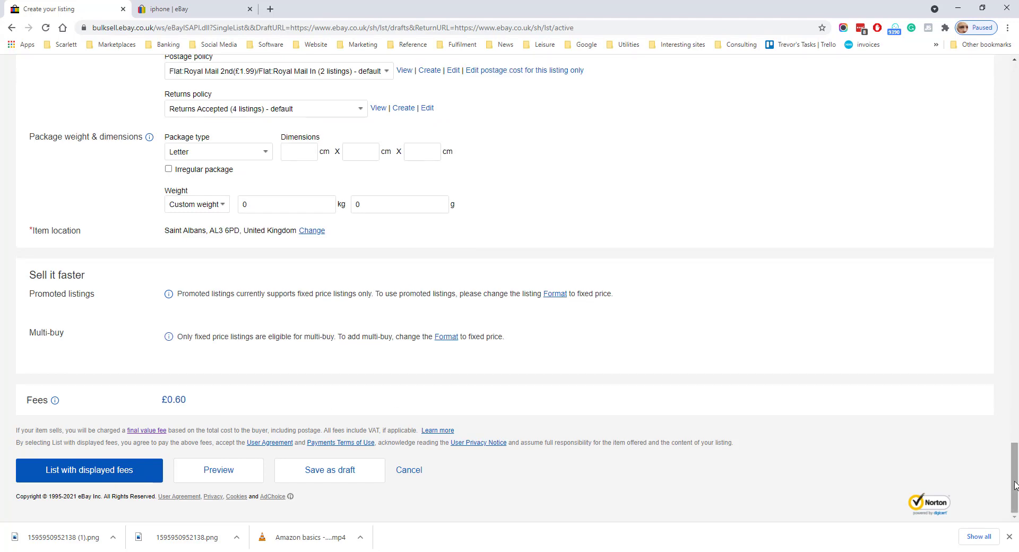
Enter the placeholder text "rtwrtwertwert" as the listing's subtitle and check the listing fees
left_click_drag(1015, 486, 1008, 136)
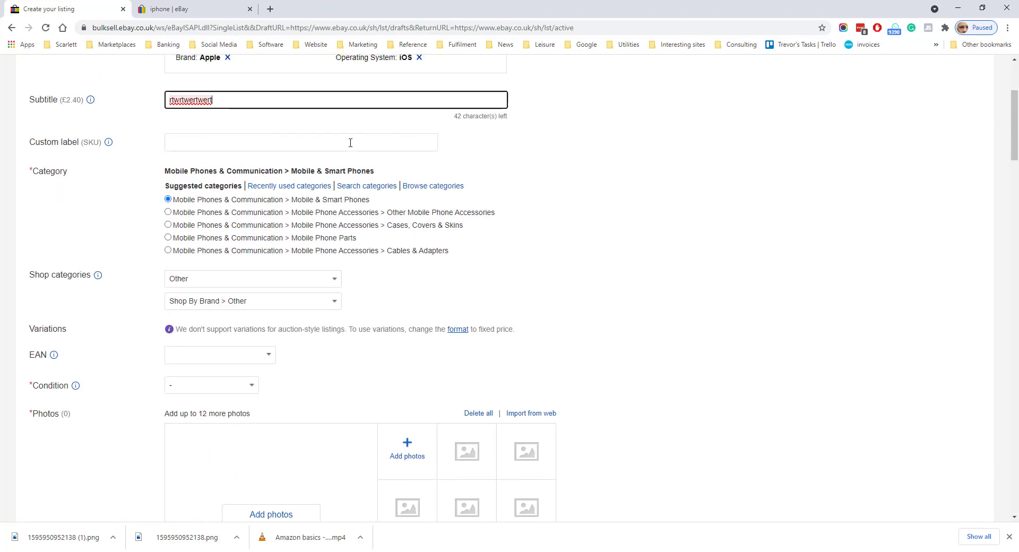
scroll(214, 153, "up", 1)
double_click(230, 157)
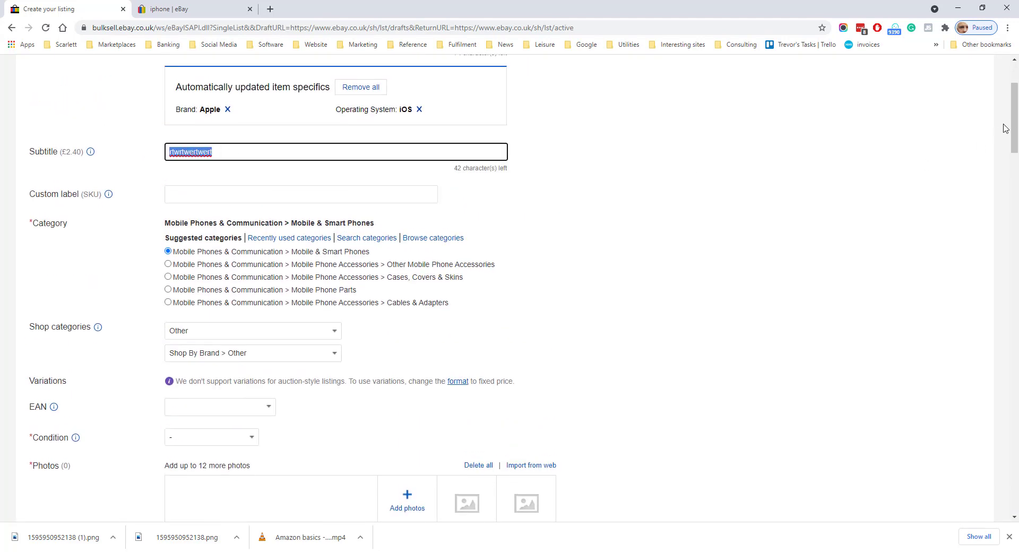
left_click_drag(1016, 118, 1015, 480)
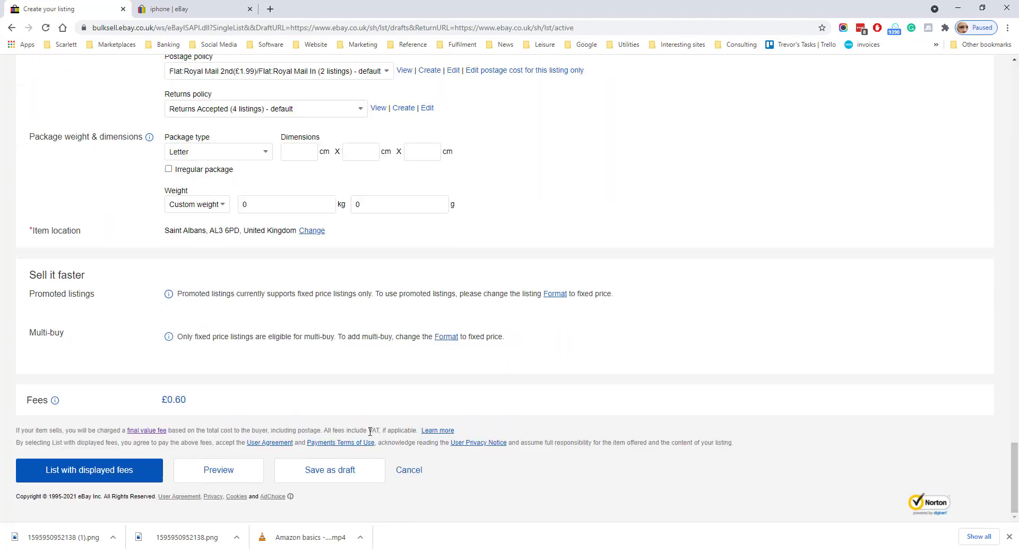
left_click(190, 402)
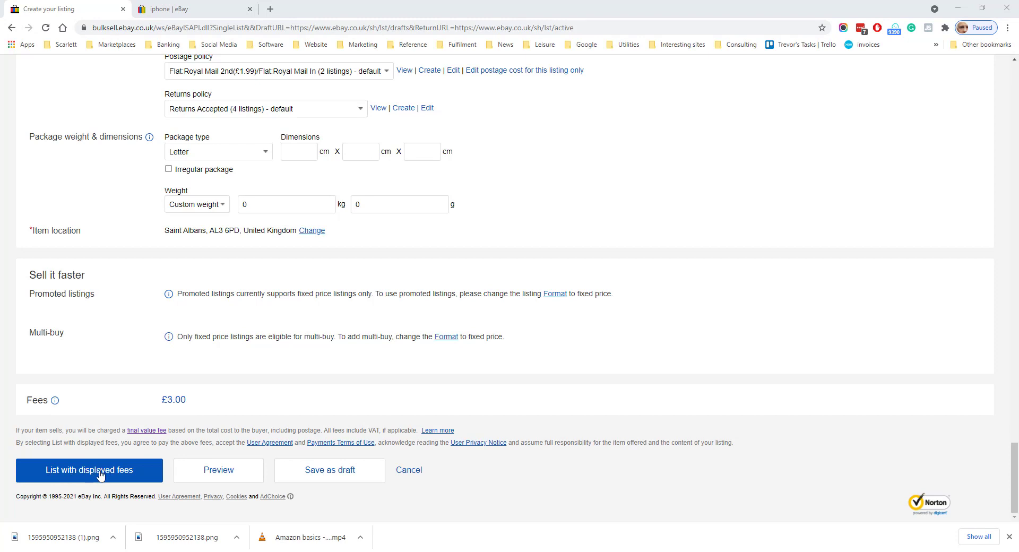
Preview the iphone listing, look through its page and close the preview to return to the form
left_click(219, 470)
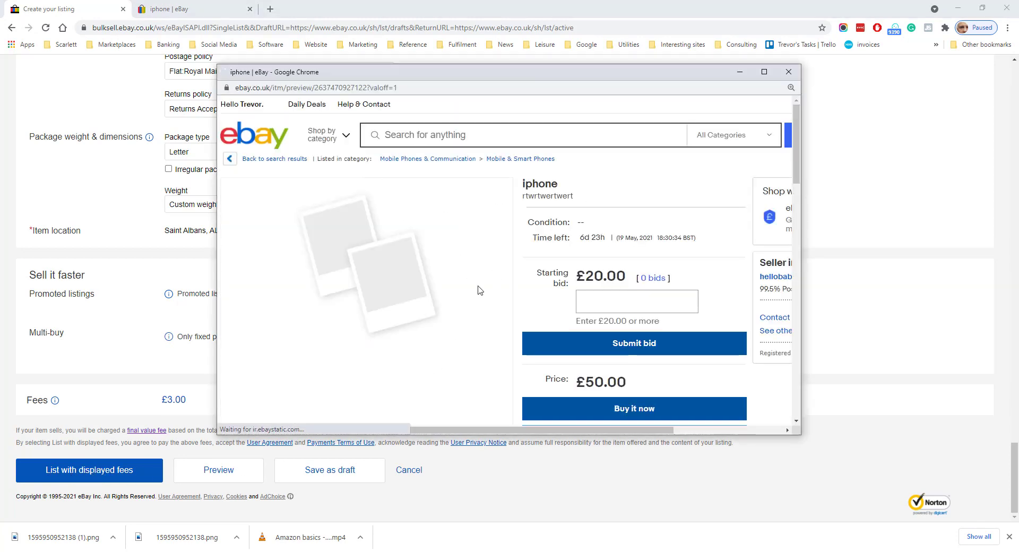
left_click_drag(797, 136, 786, 274)
left_click(888, 259)
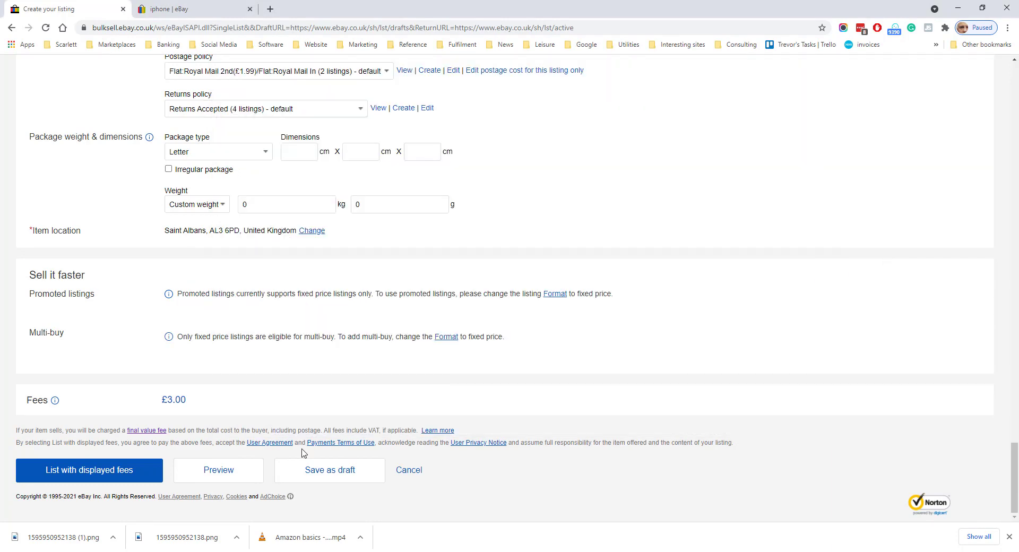